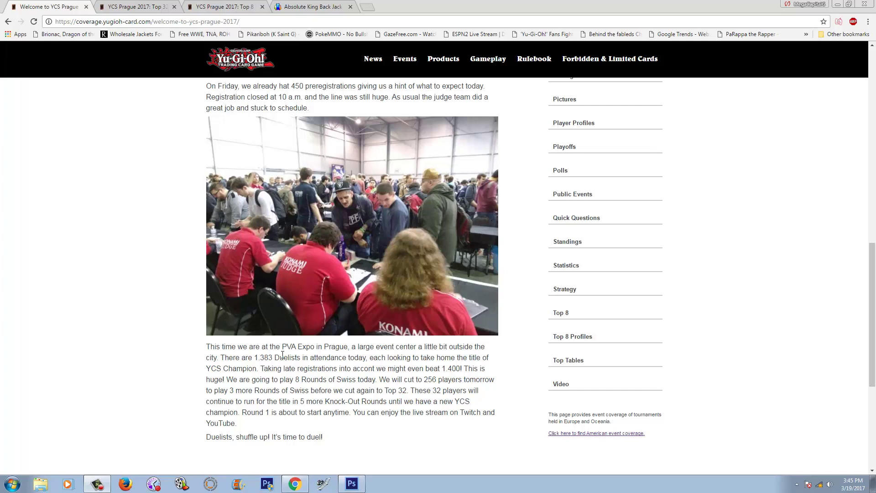
# - Switch to the 'YCS Prague 2017: Top 32' tab to see its Zodiac-led deck breakdown chart
pyautogui.click(127, 6)
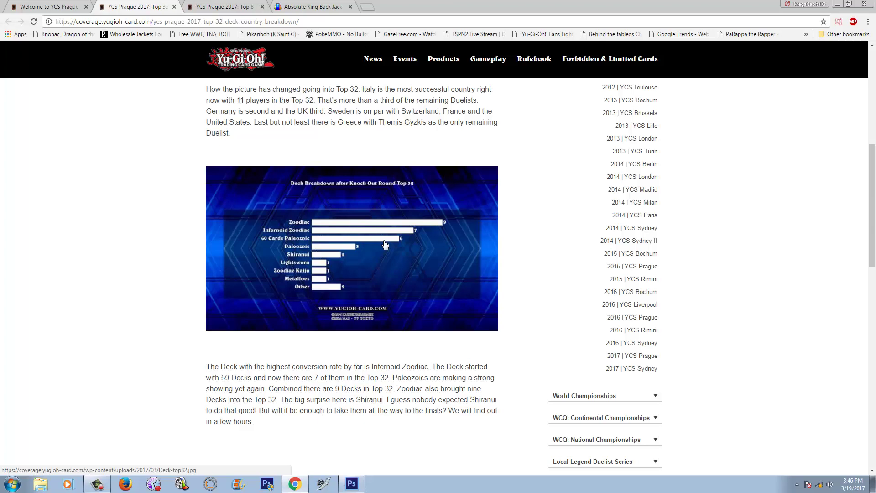
# - Switch to the 'YCS Prague 2017: Top 8' tab to see its Top 8 deck chart
pyautogui.click(240, 6)
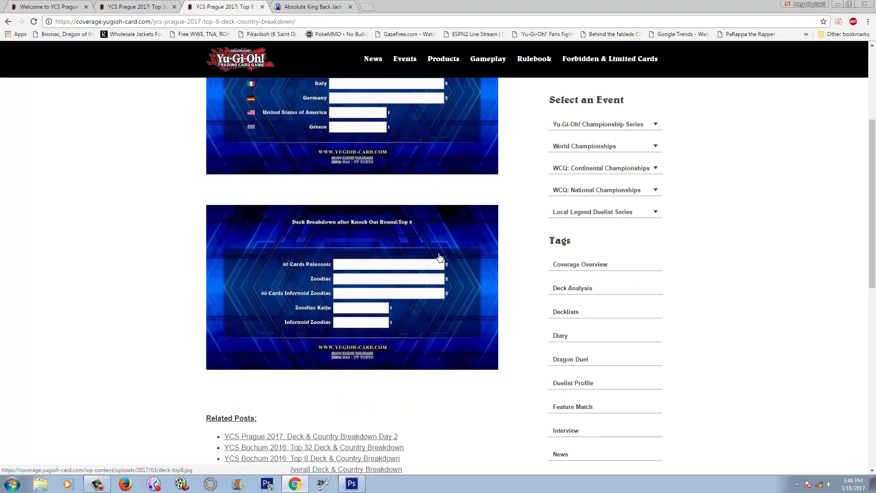
pyautogui.scroll(2, 440, 258)
pyautogui.scroll(-2, 441, 259)
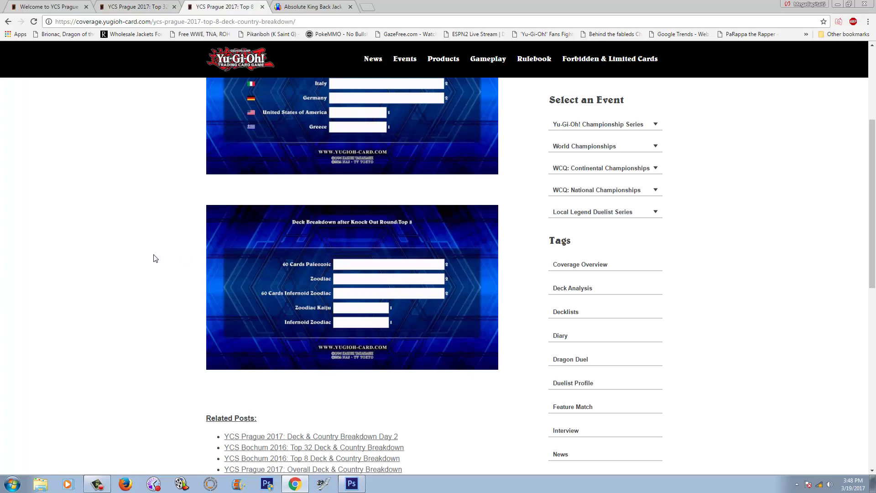
pyautogui.scroll(2, 206, 235)
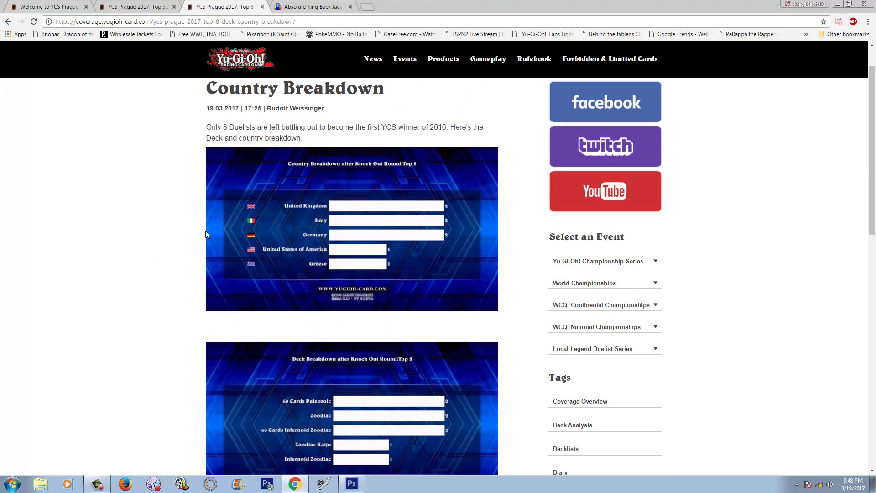
pyautogui.scroll(-1, 206, 235)
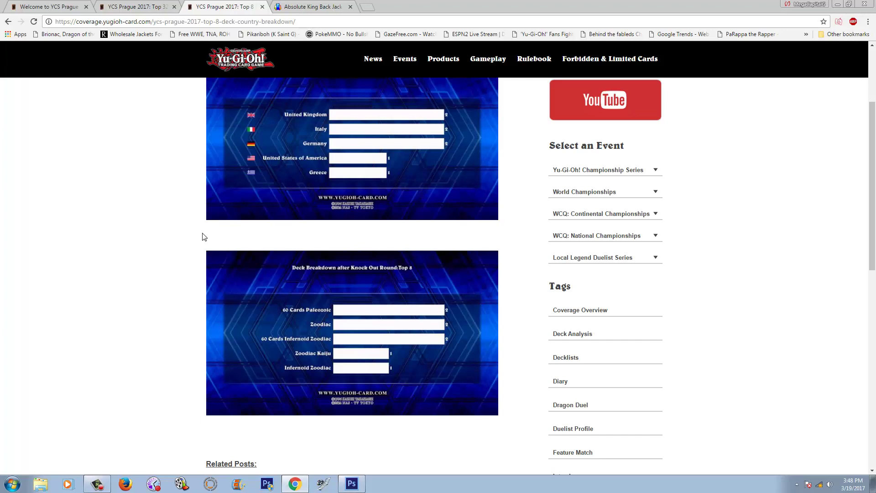
pyautogui.scroll(-1, 202, 237)
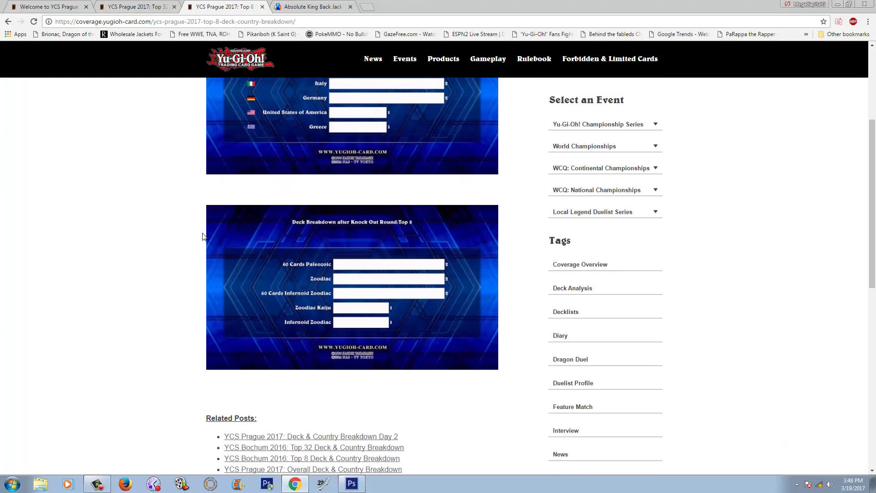
pyautogui.scroll(1, 202, 237)
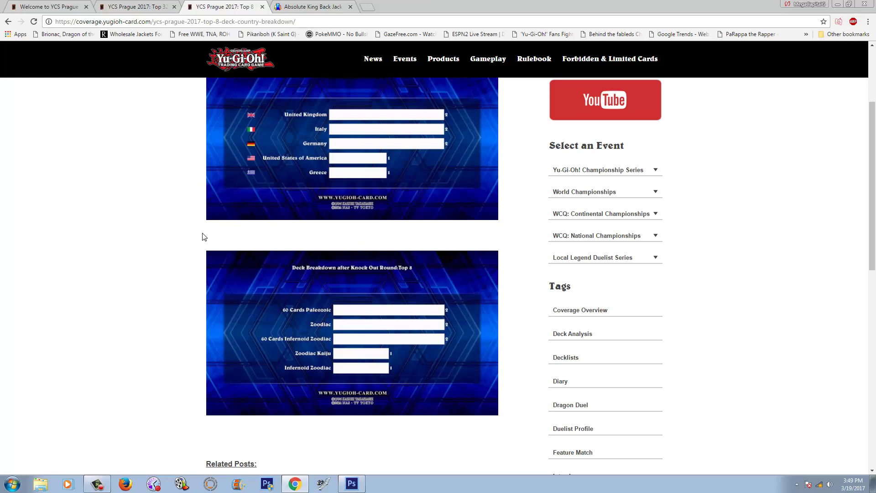
# - Return to the 'YCS Prague 2017: Top 32' tab with its Zodiac chart and Shiranui commentary
pyautogui.click(149, 6)
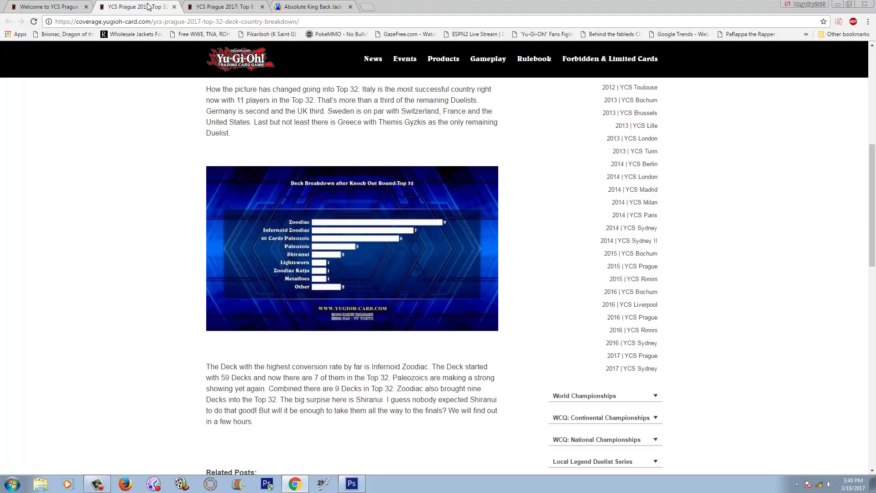
# - View the Absolute King Back Jack TCGplayer page, briefly highlighting its title and set name
pyautogui.click(288, 6)
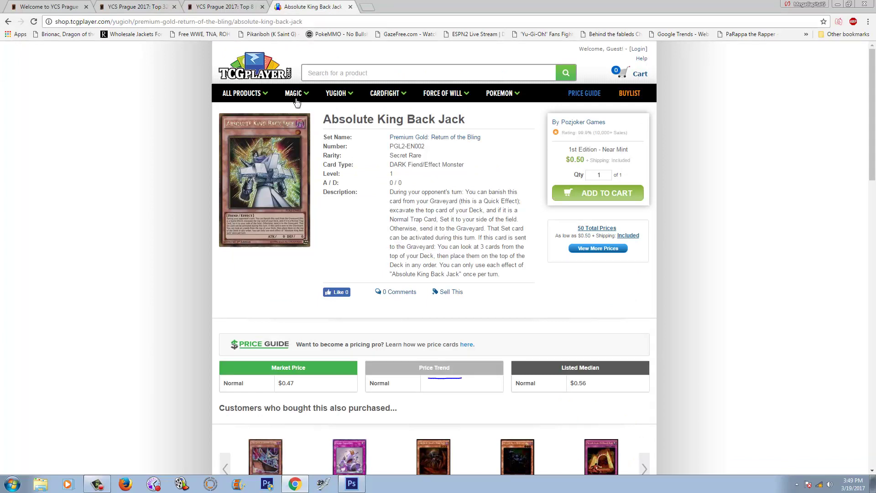
pyautogui.moveTo(332, 119); pyautogui.dragTo(478, 137)
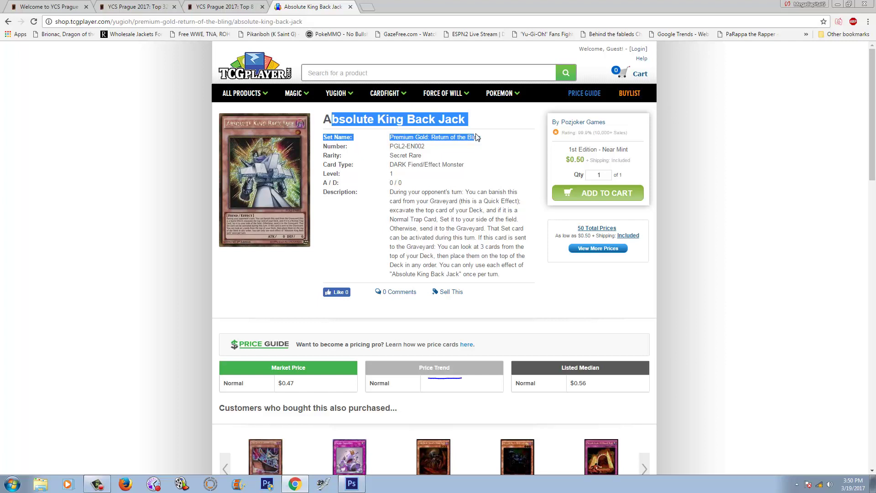
pyautogui.click(481, 130)
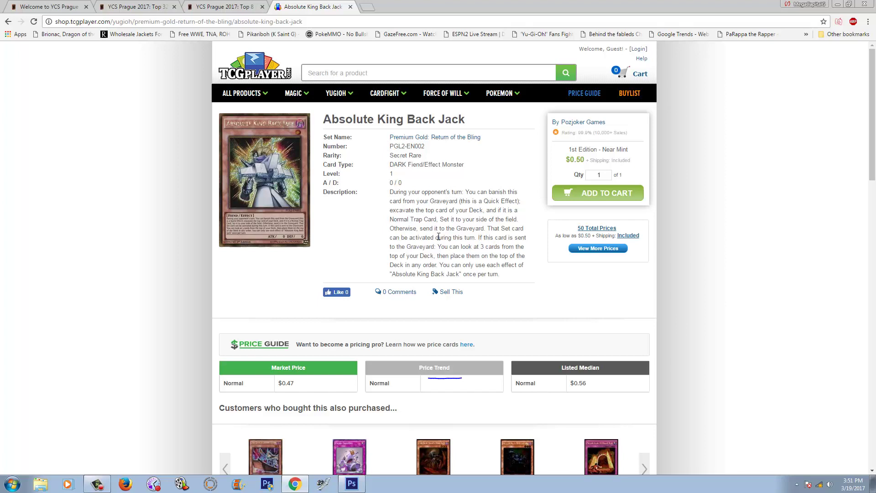
# - Go back to the 'YCS Prague 2017: Top 32' tab showing the Zodiac-led deck chart
pyautogui.click(156, 9)
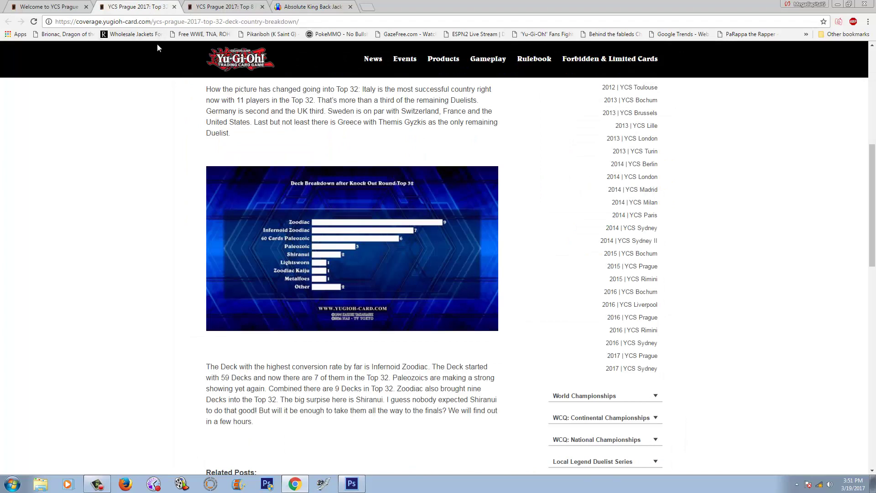